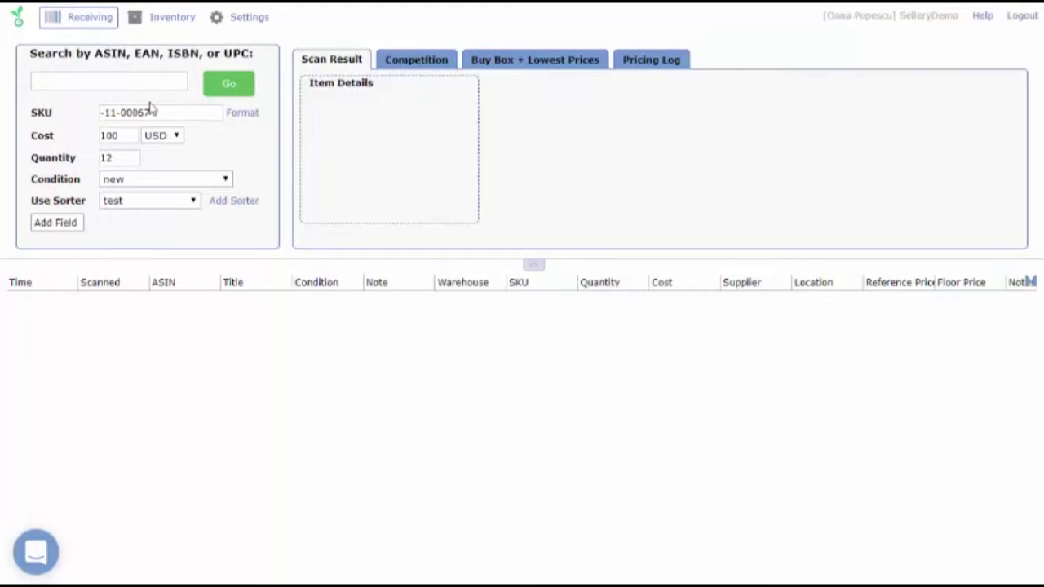
Enter ASIN B00GBHJ5BG as the product to search and clear the existing cost and quantity.
text(B00GBHJ5BG)
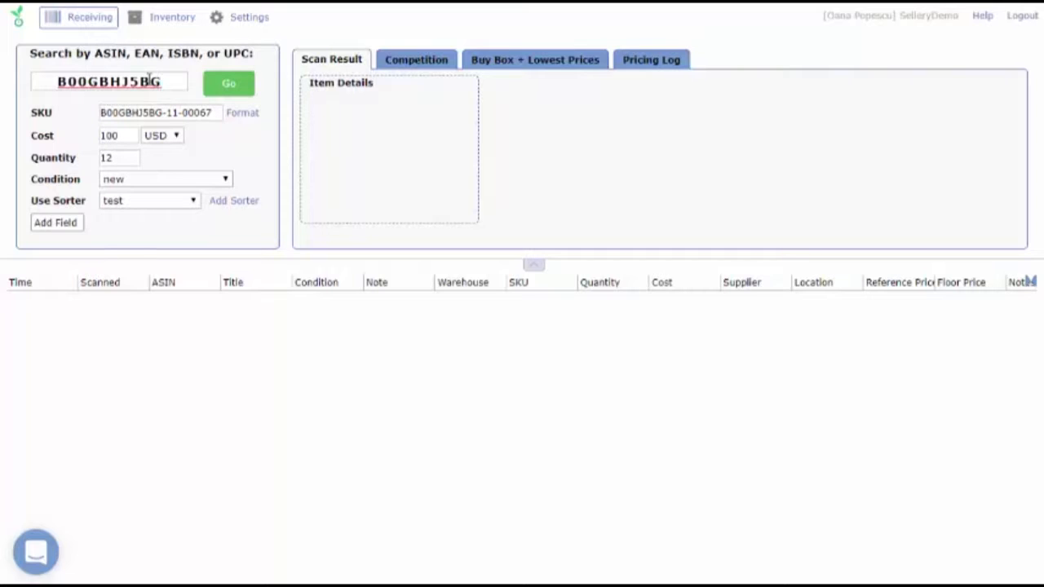
click(131, 136)
key(BackSpace)
key(BackSpace)
key(BackSpace)
drag(130, 157, 88, 163)
key(BackSpace)
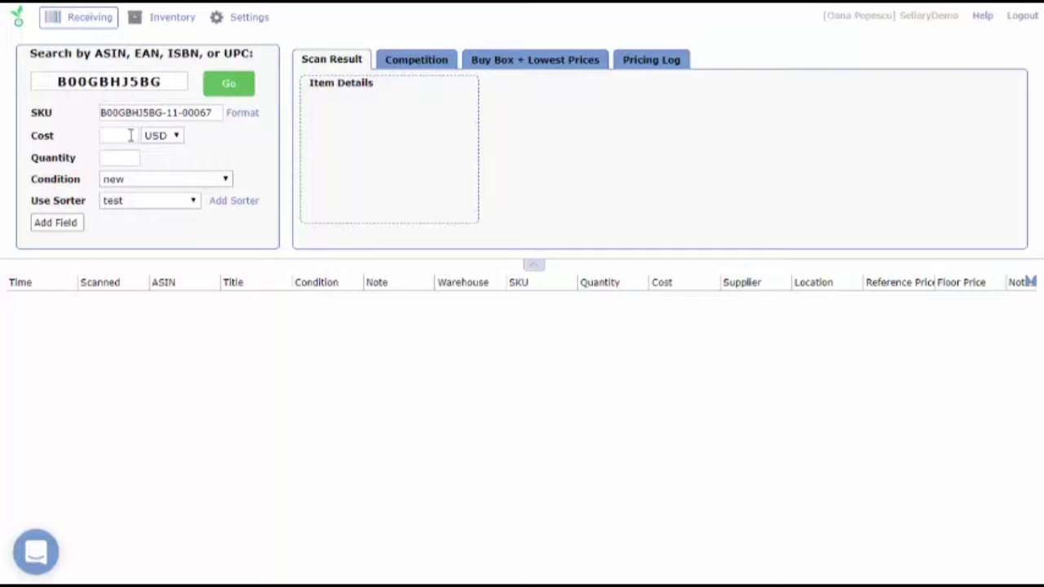
Review the SKU format settings without changing them.
click(242, 113)
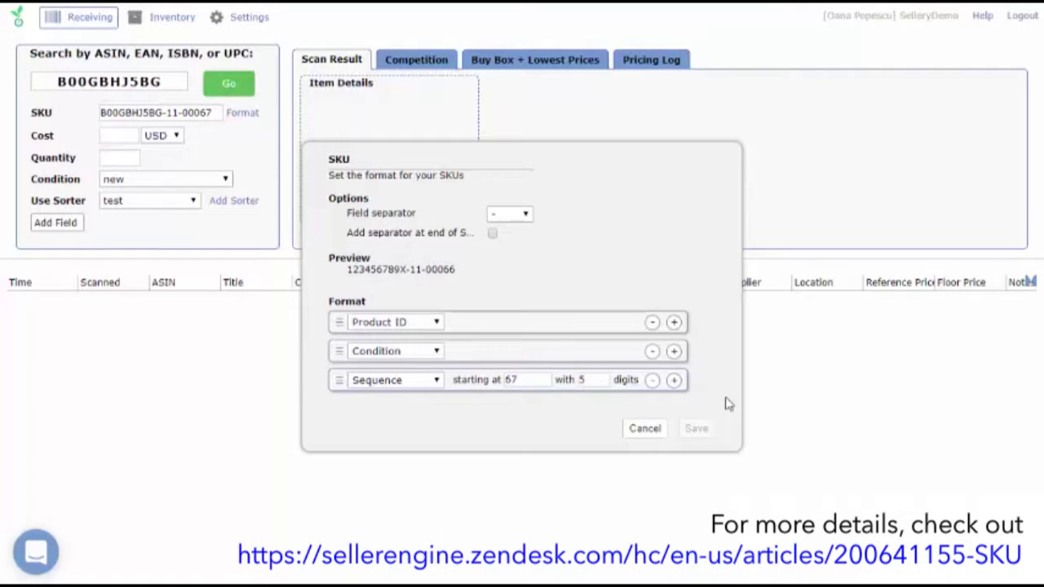
click(635, 439)
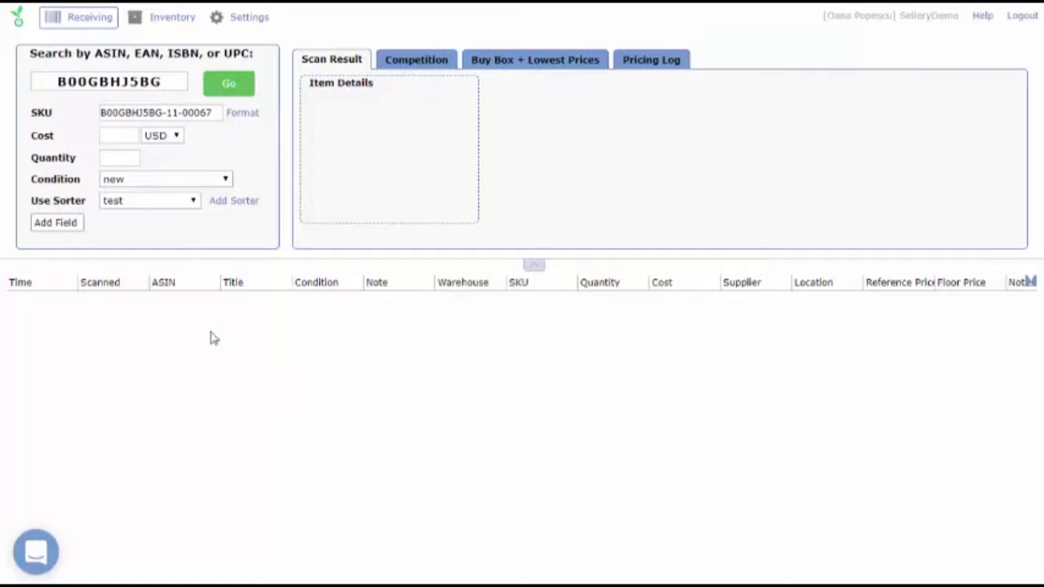
Set the item's cost to 20 USD and its quantity to 5.
click(115, 134)
text(20)
click(124, 161)
text(5)
Create a new scanning filter named "Popular items" in the settings.
click(254, 27)
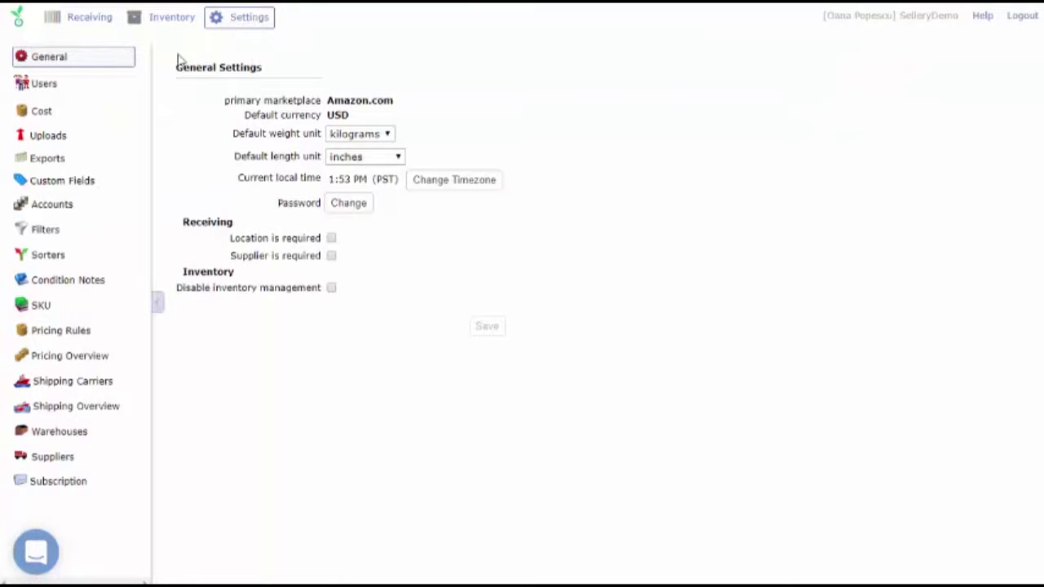
click(98, 235)
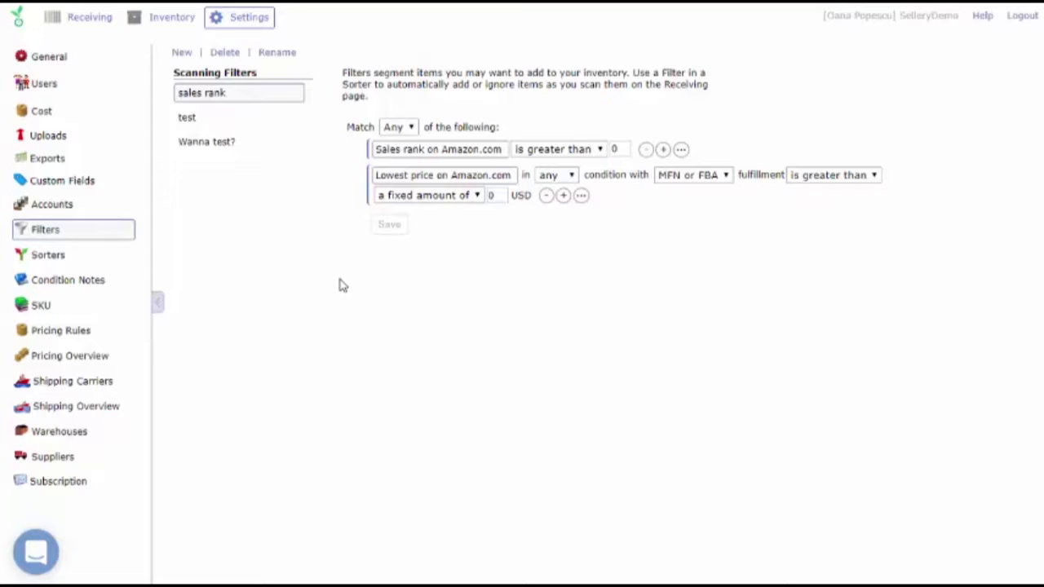
click(182, 54)
text(Pop)
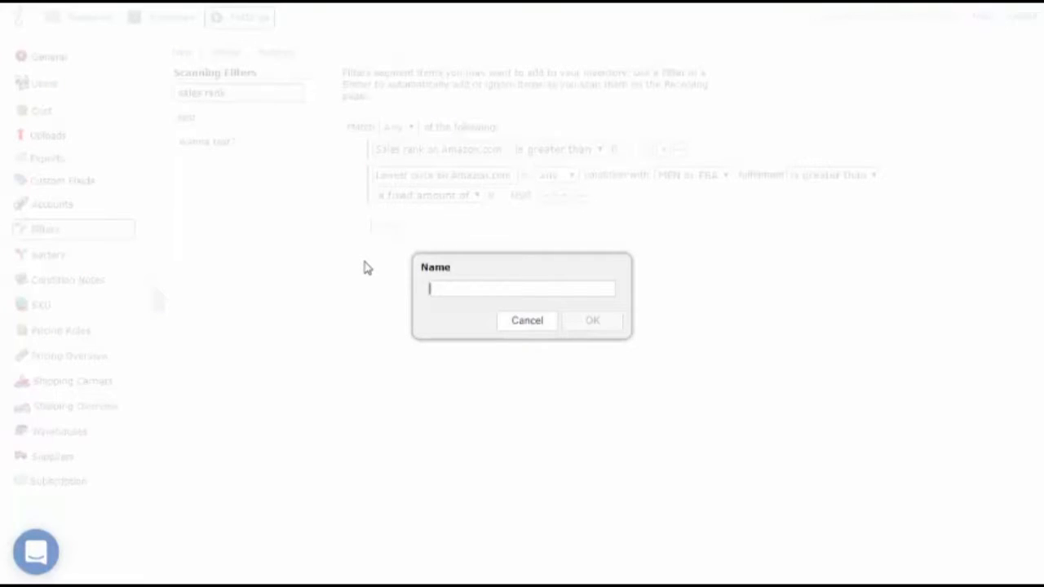
text(ular items)
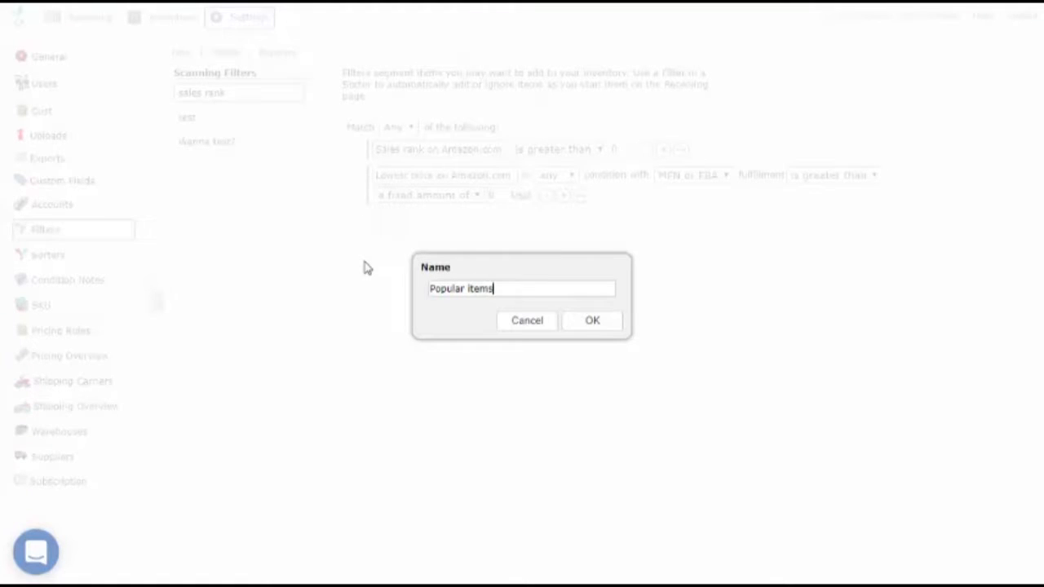
key(Return)
Set the Popular items filter to match a sales rank on Amazon.com of less than 10000 and save it.
click(386, 150)
mouse_move(444, 169)
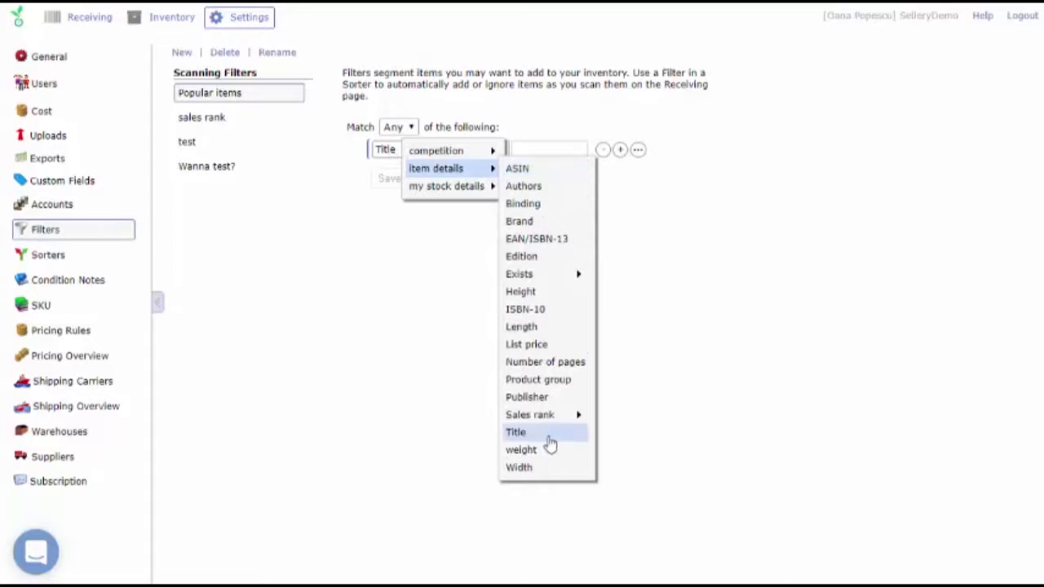
mouse_move(546, 415)
click(629, 432)
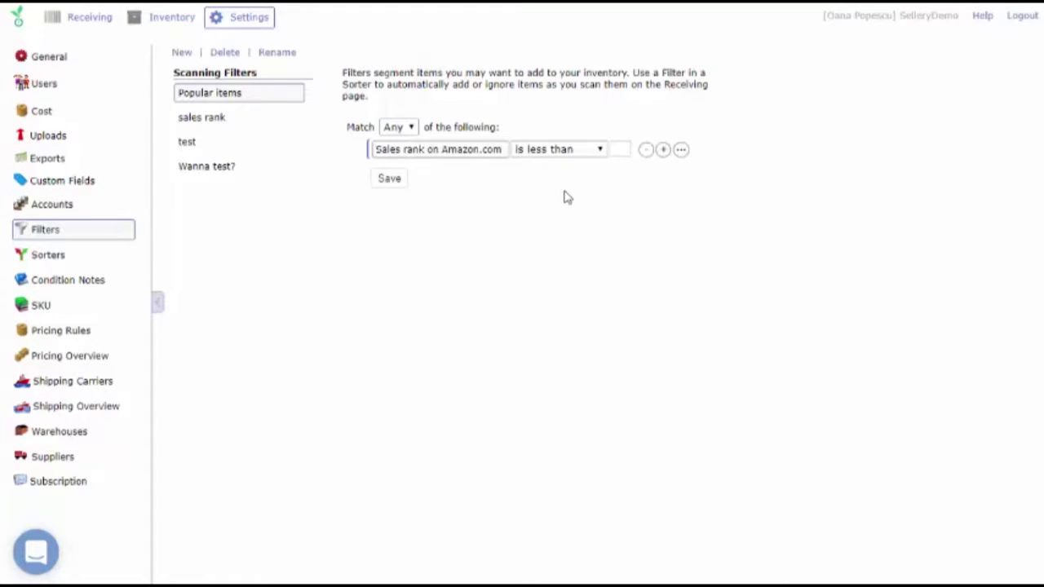
click(625, 146)
text(0000)
click(389, 182)
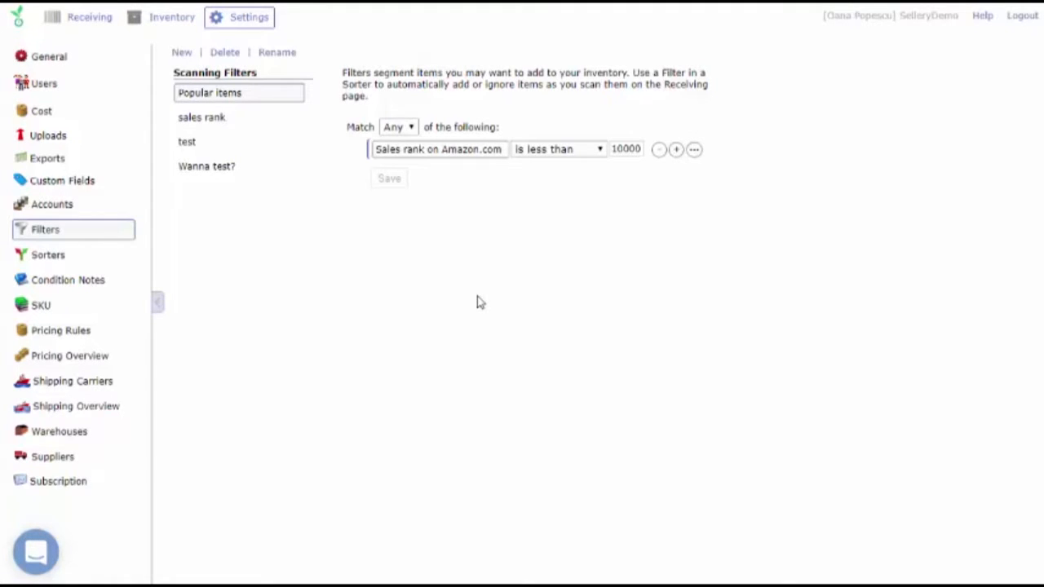
Create a new sorter named "Popular".
click(100, 257)
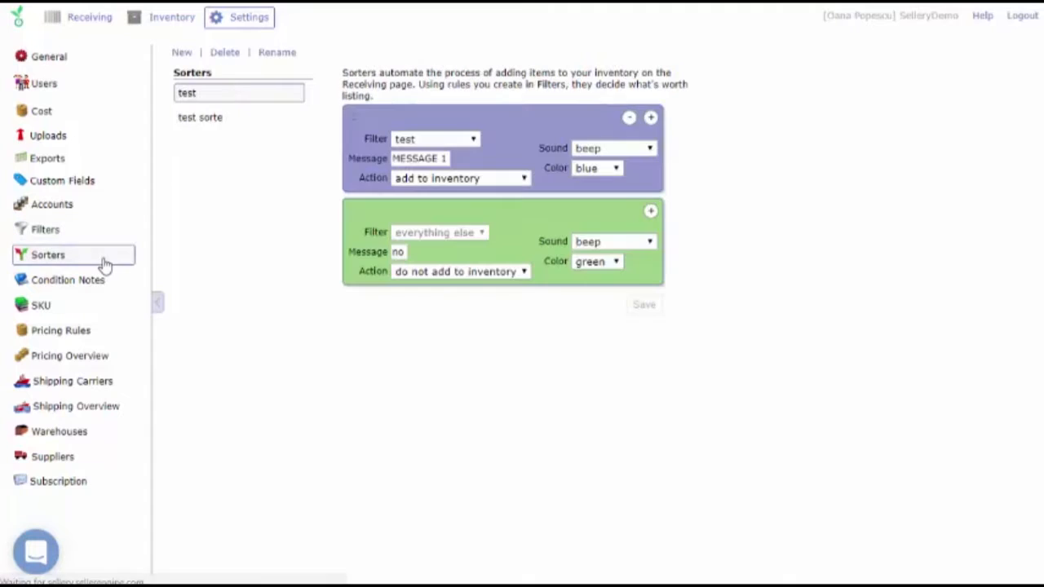
click(181, 52)
text(Popular)
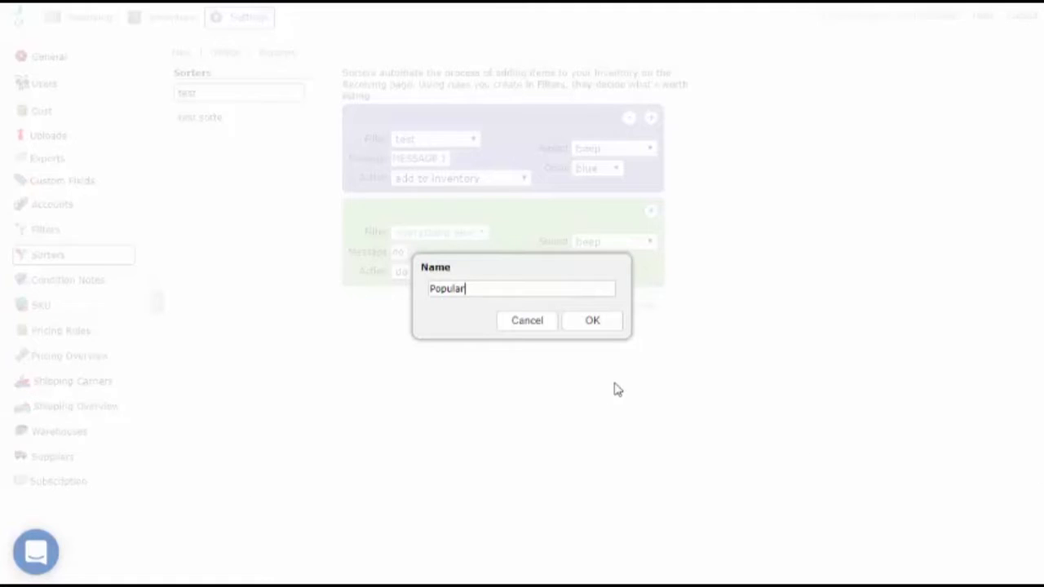
click(592, 320)
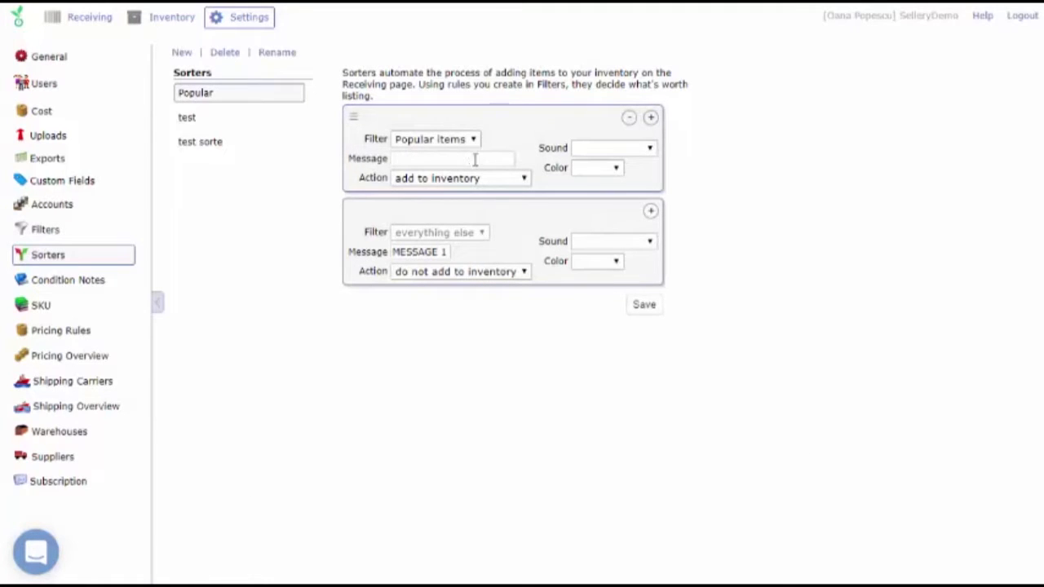
Give the sorter's Popular items rule the message "This is a very popular item!", the beep sound and green color, and save the sorter.
text(This is a very popular item!)
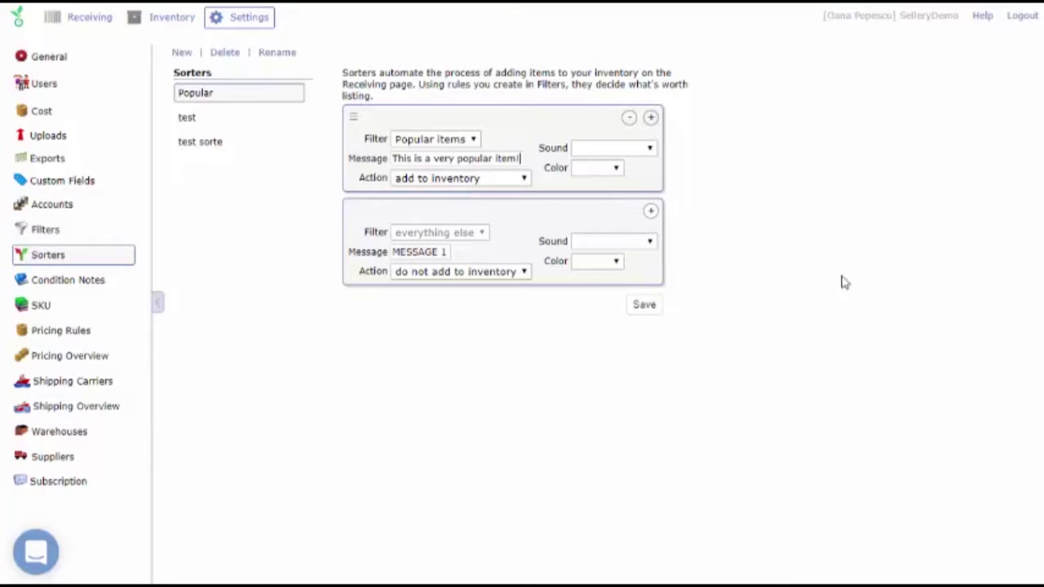
click(612, 150)
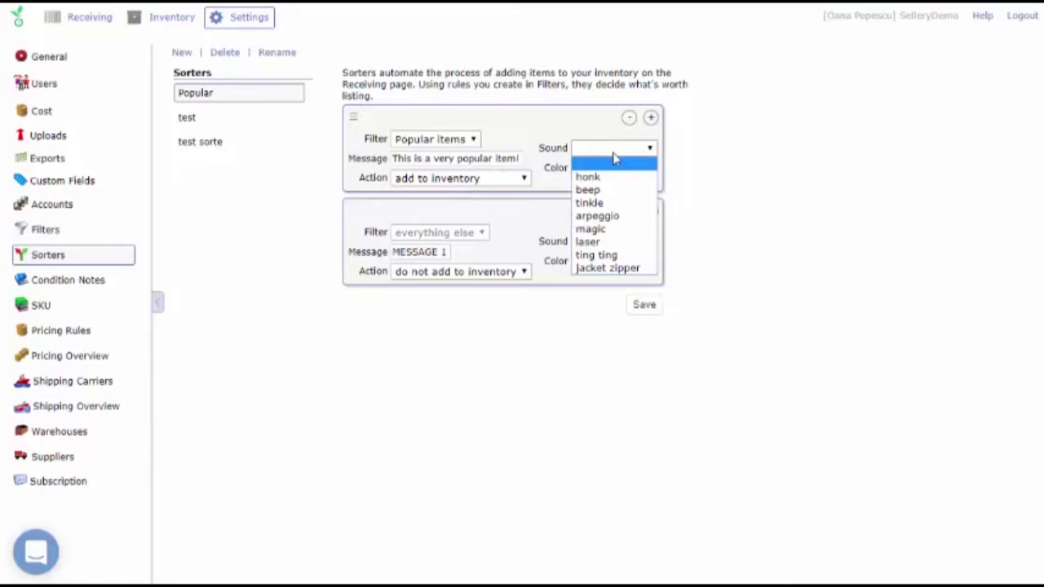
click(614, 189)
click(604, 171)
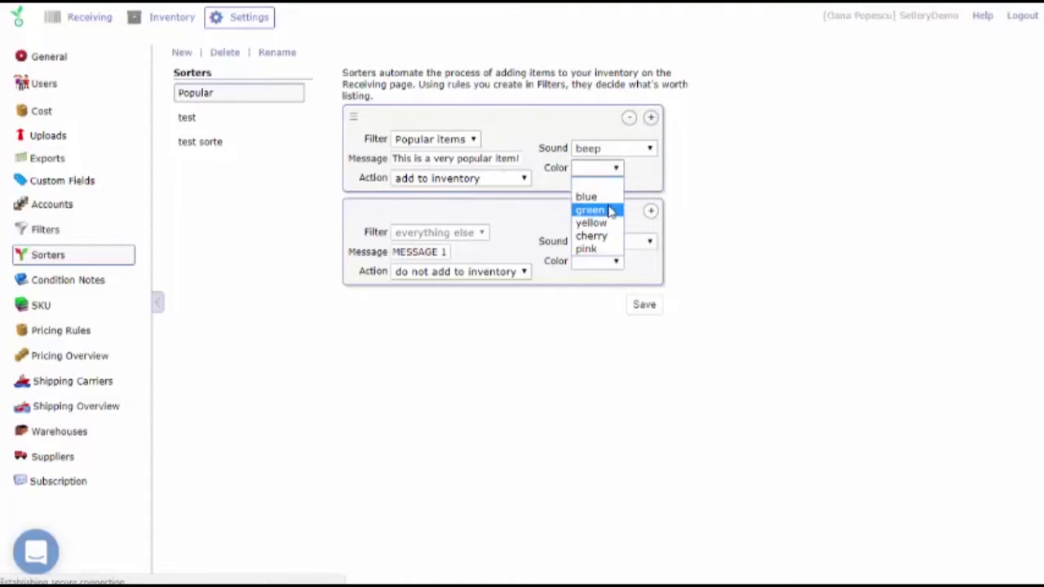
click(612, 210)
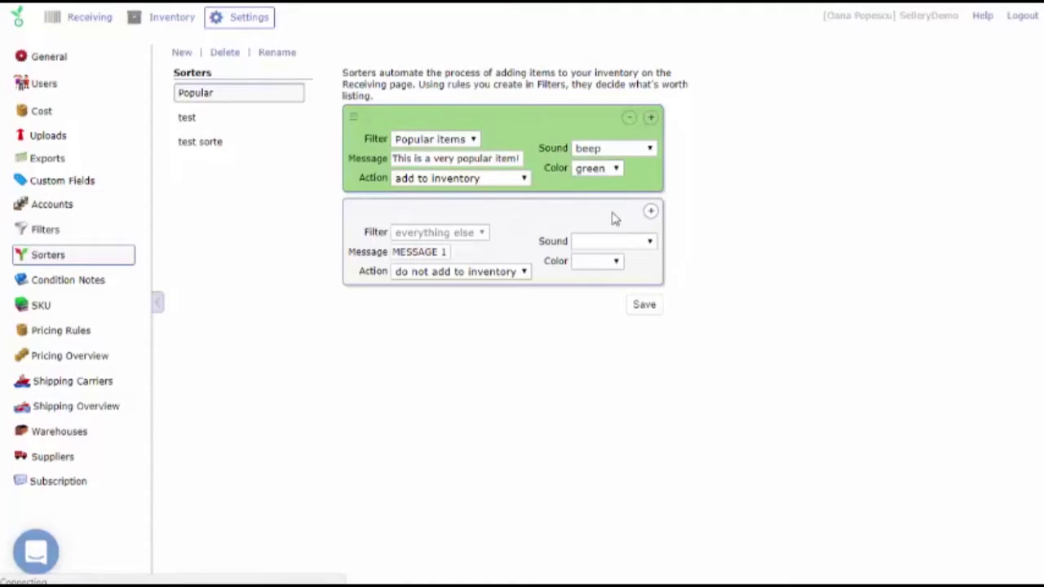
click(644, 306)
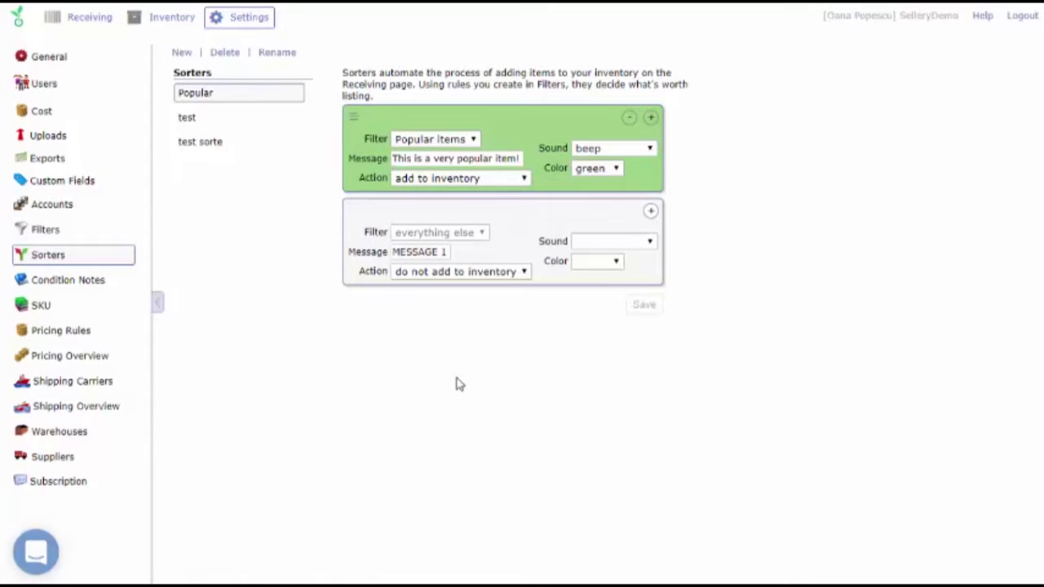
Add extra blank Title conditions below the sales rank condition of the Popular items filter.
click(114, 233)
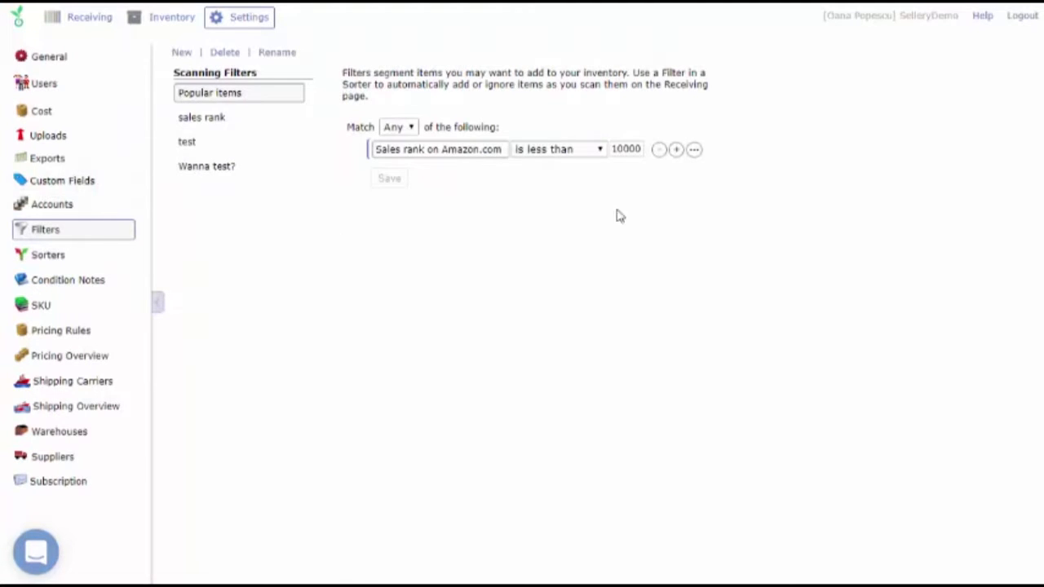
click(676, 152)
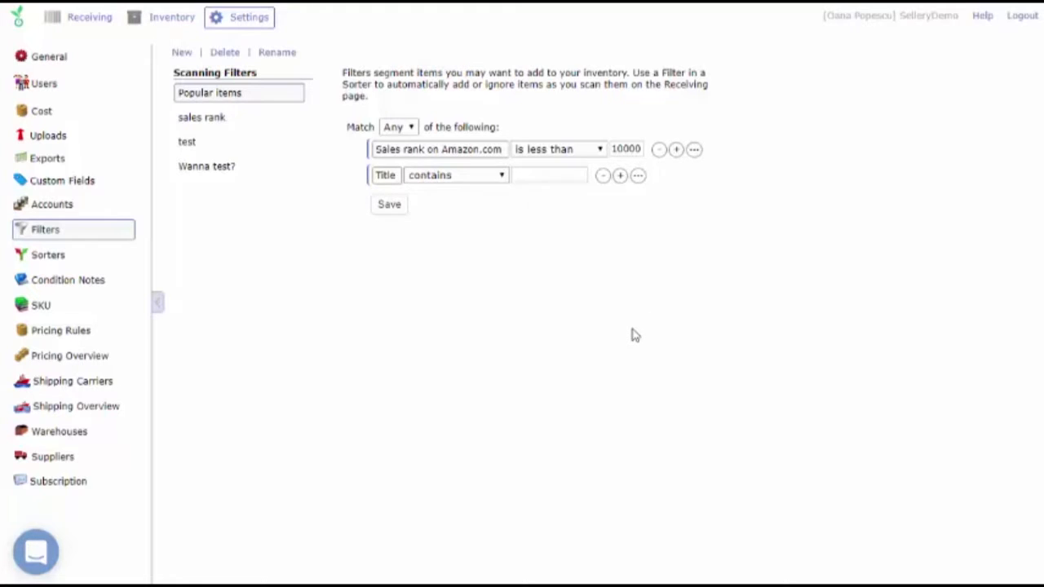
click(619, 176)
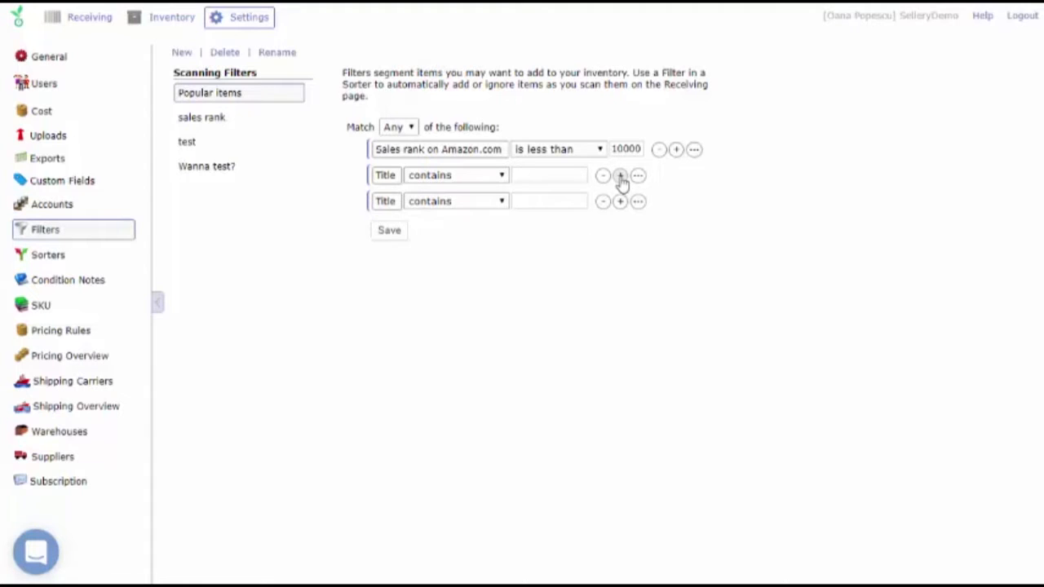
click(620, 176)
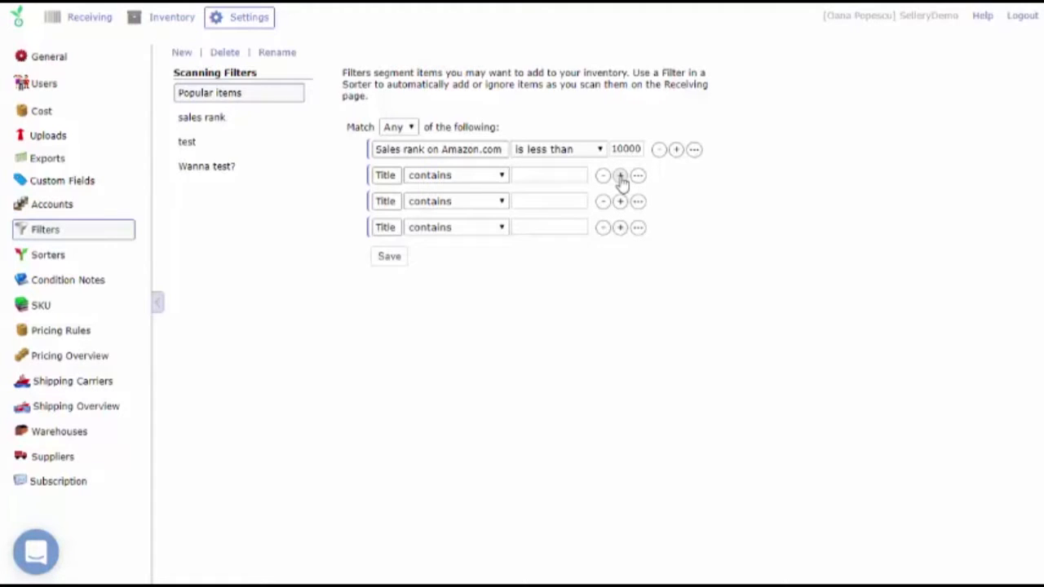
click(620, 176)
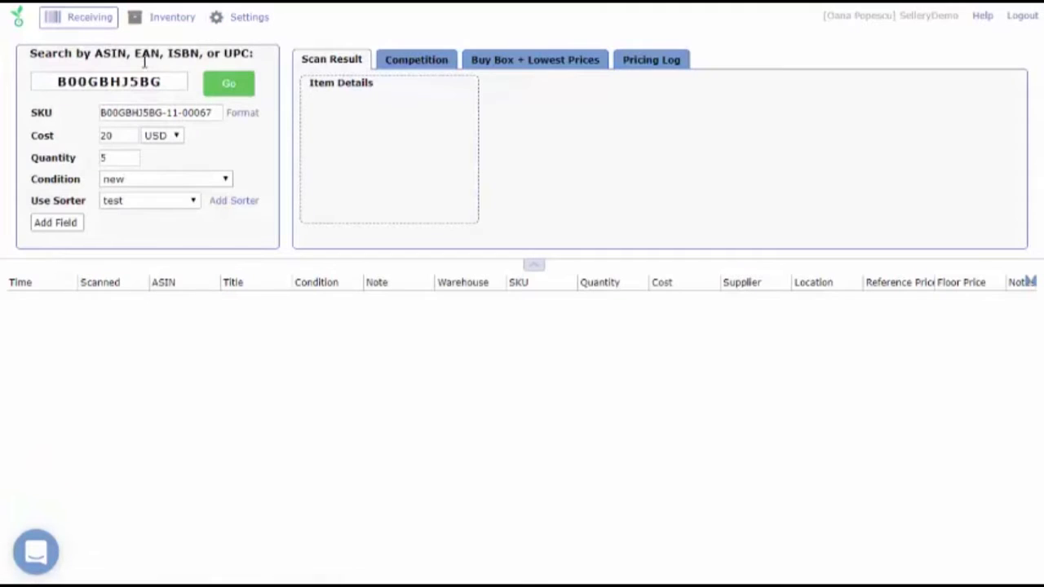
Look up the entered ASIN on the Receiving page and view its sales rank and sorter result.
click(225, 84)
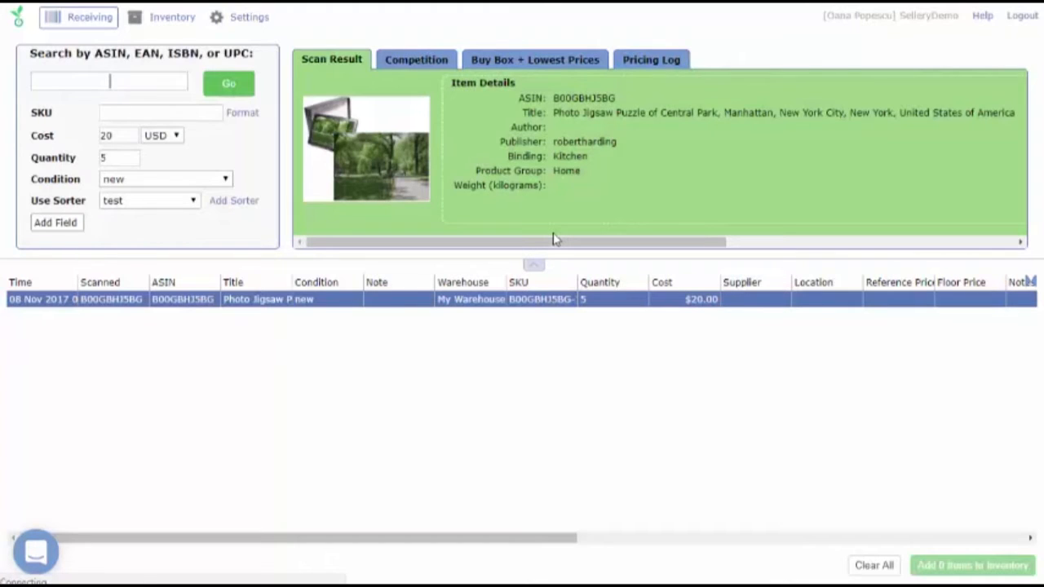
scroll(552, 238, right, 5)
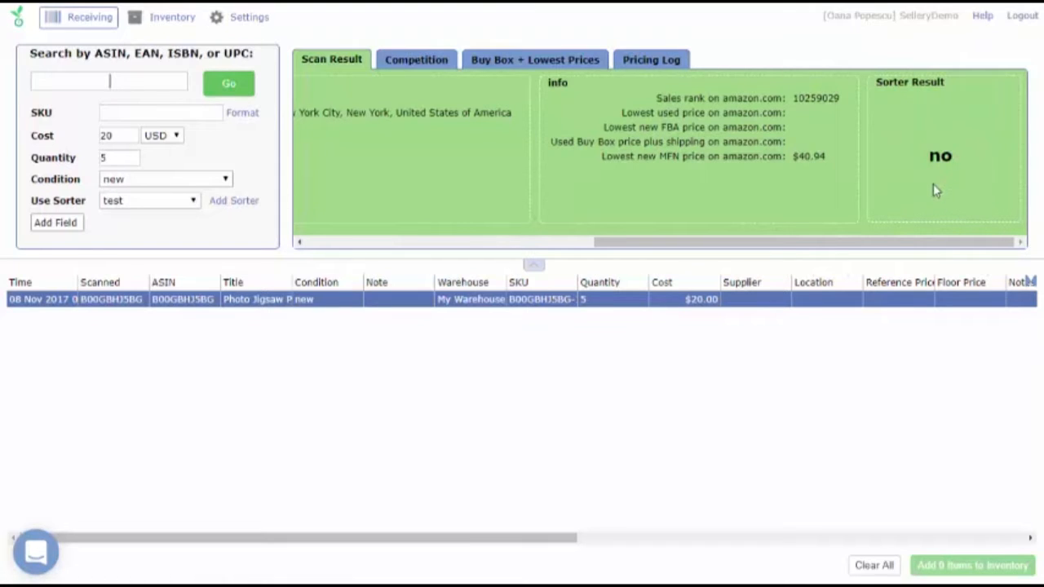
Examine the predefined condition notes for any condition in the settings.
click(246, 18)
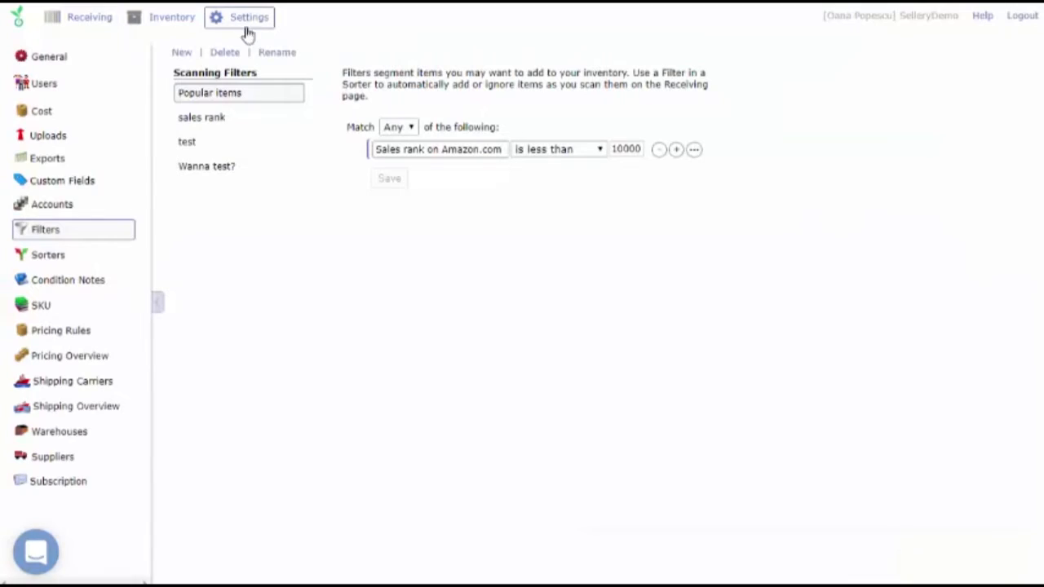
click(97, 280)
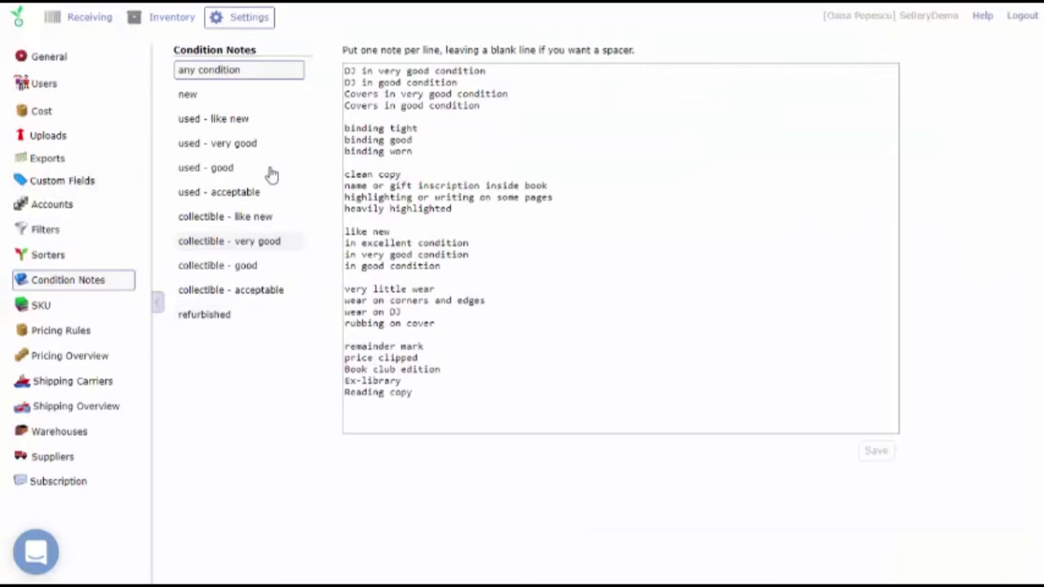
click(452, 115)
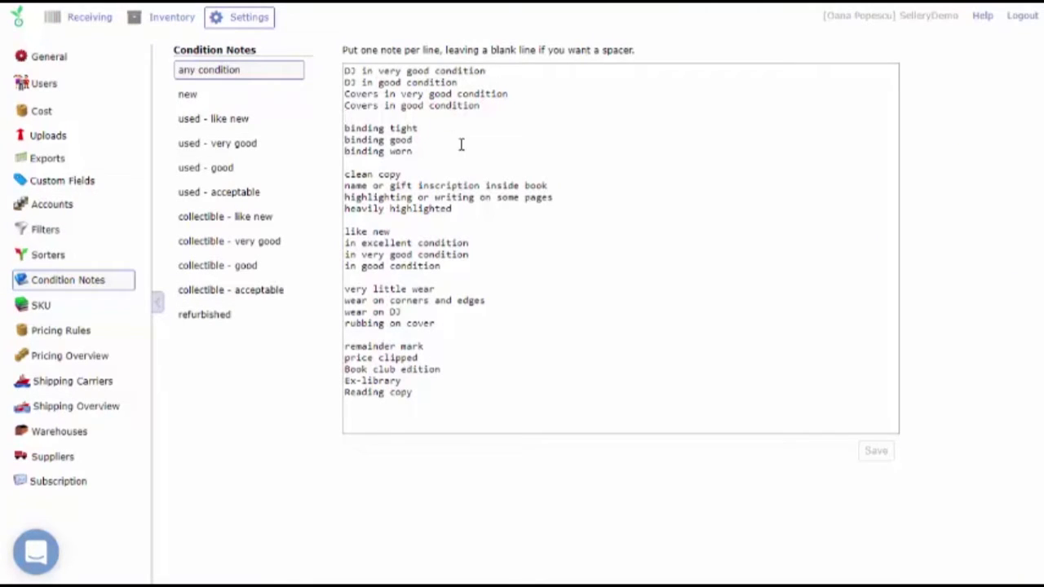
Return to the Receiving page and view the available item conditions, leaving the condition as new.
click(101, 24)
click(158, 181)
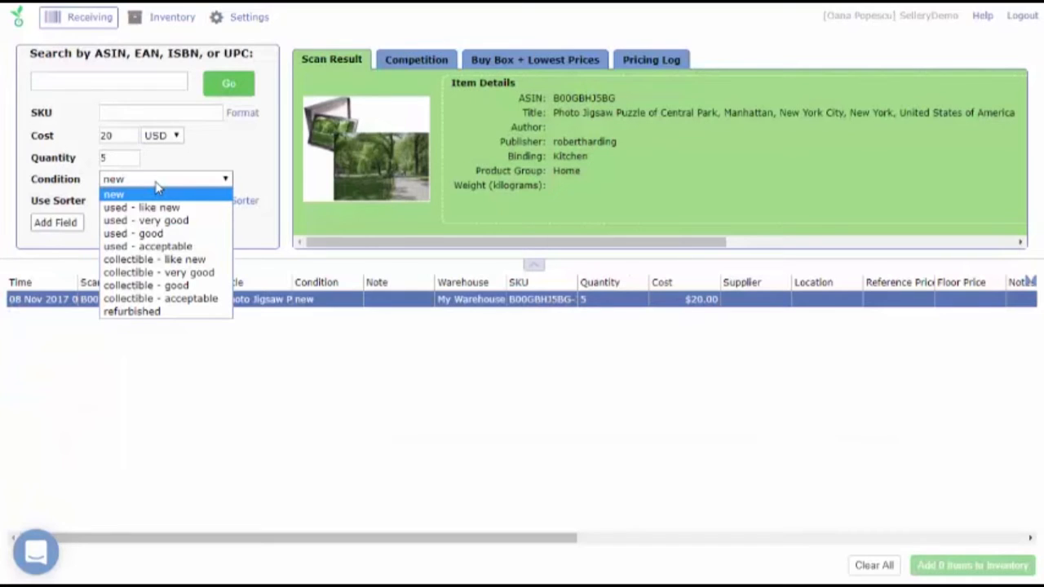
click(158, 187)
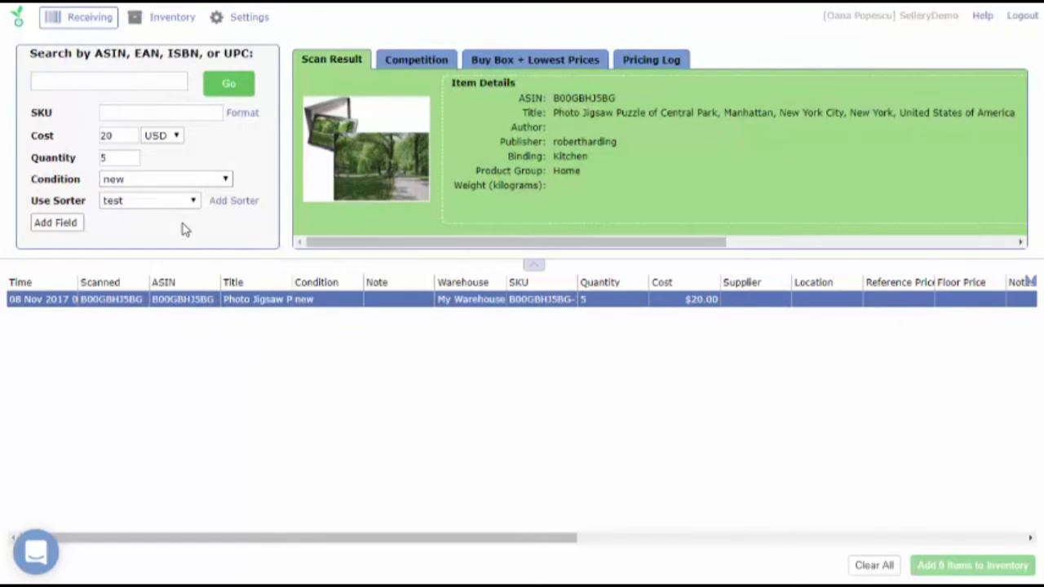
Examine the Warehouses and Suppliers pages in the settings.
click(236, 18)
click(65, 436)
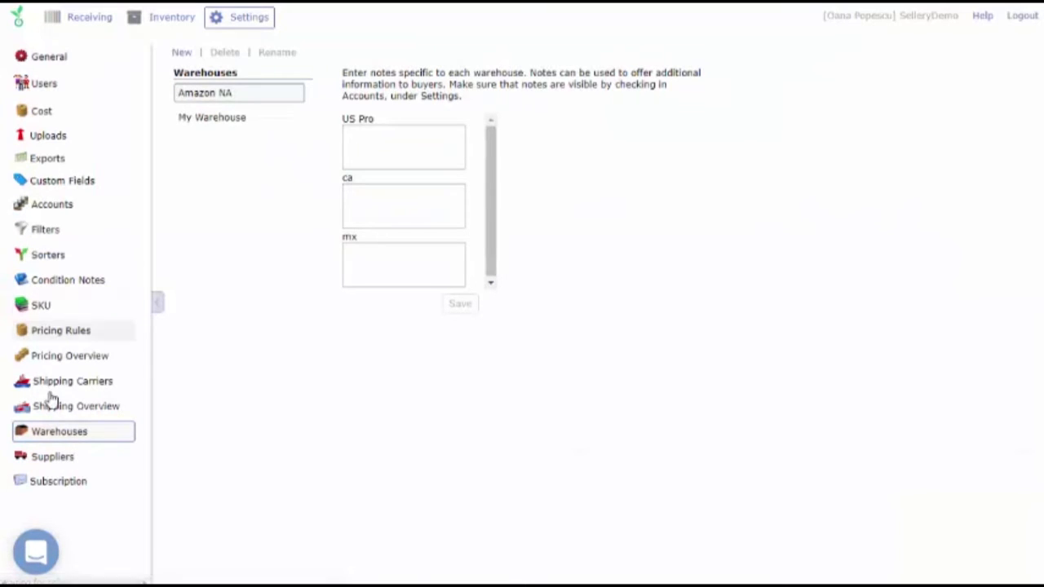
click(53, 457)
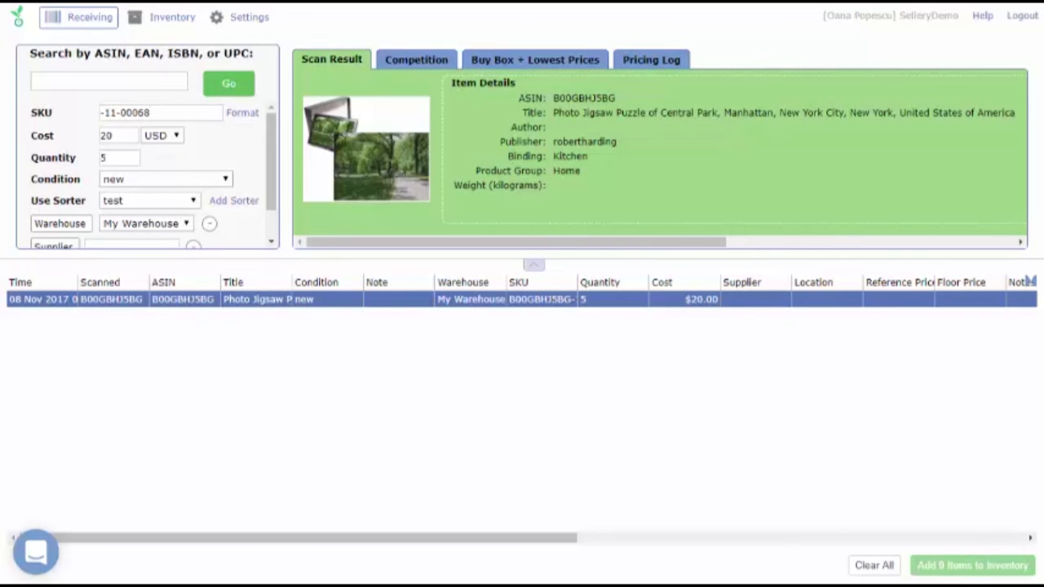
Clear all items from the current scanning session on the Receiving page and confirm.
click(873, 567)
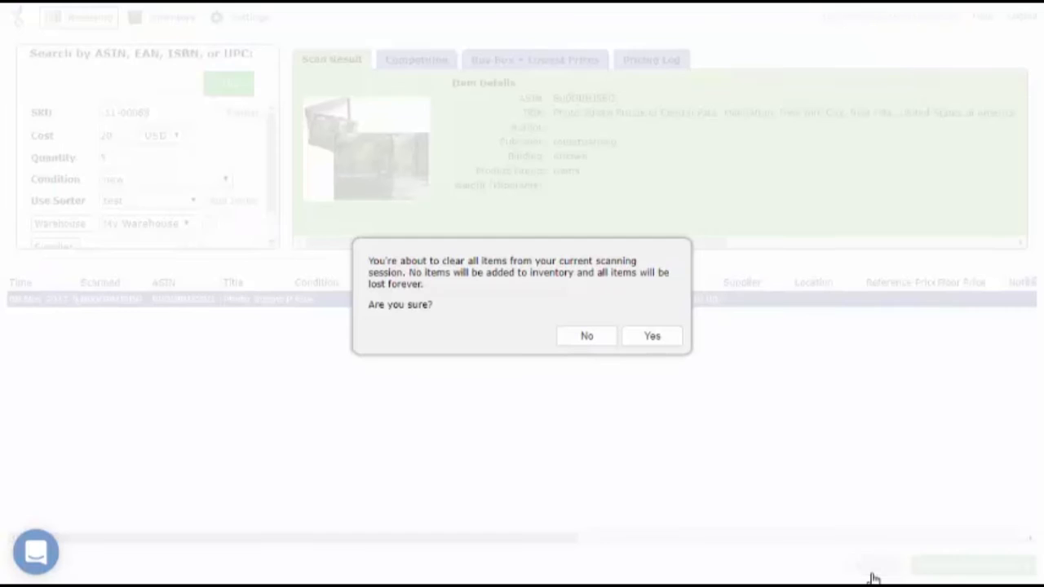
click(653, 339)
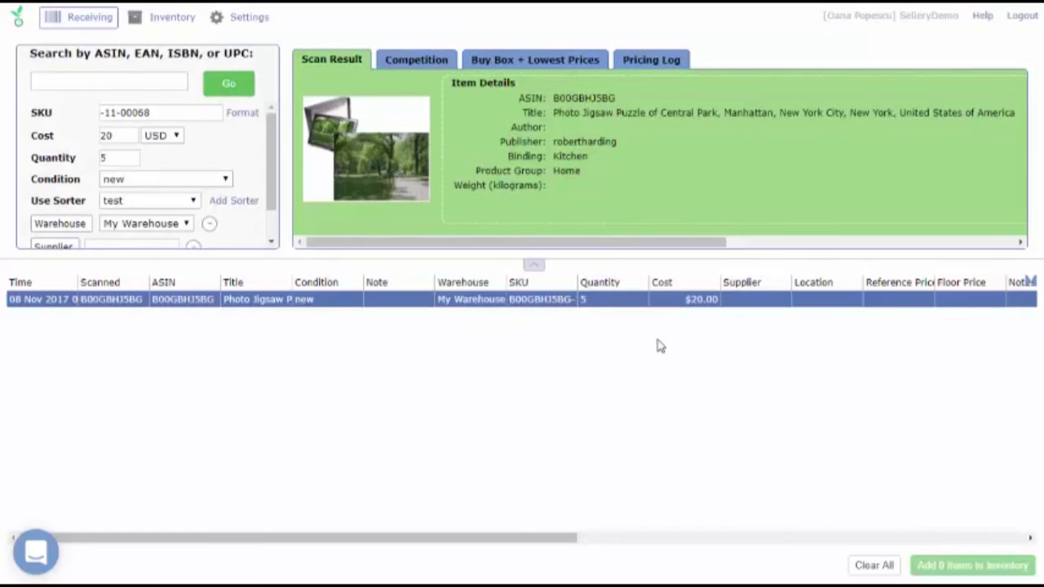